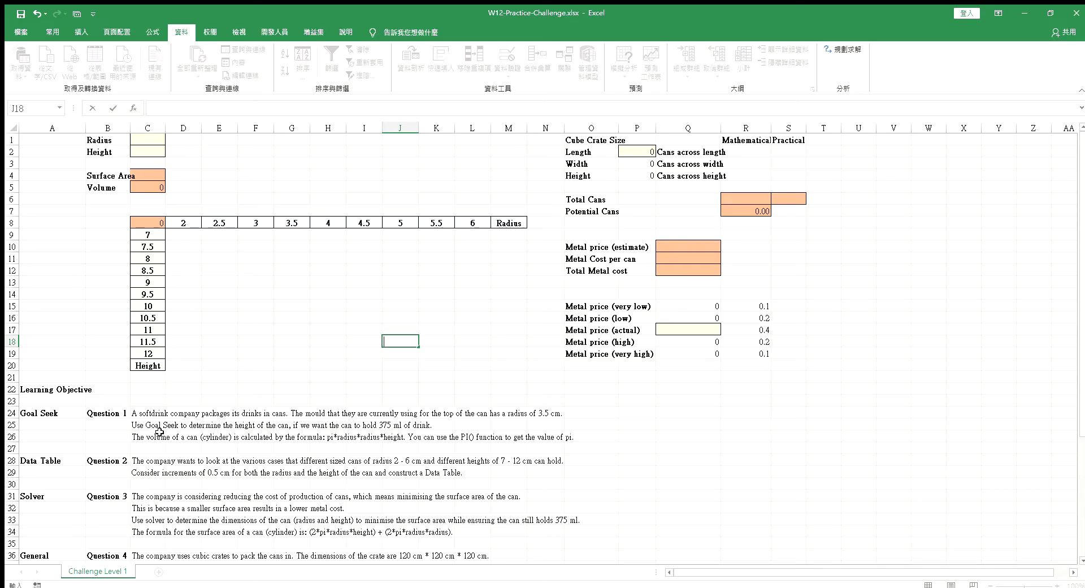
Step: Enter 3.5 as the can's radius in cell C1
left_click(145, 152)
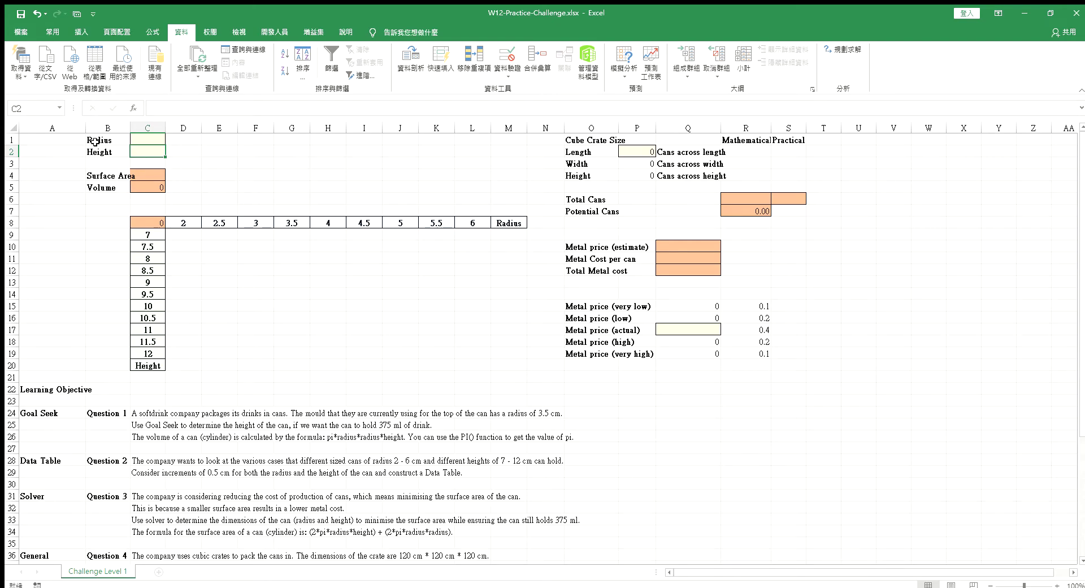
left_click(149, 141)
type("3.5")
key("Return")
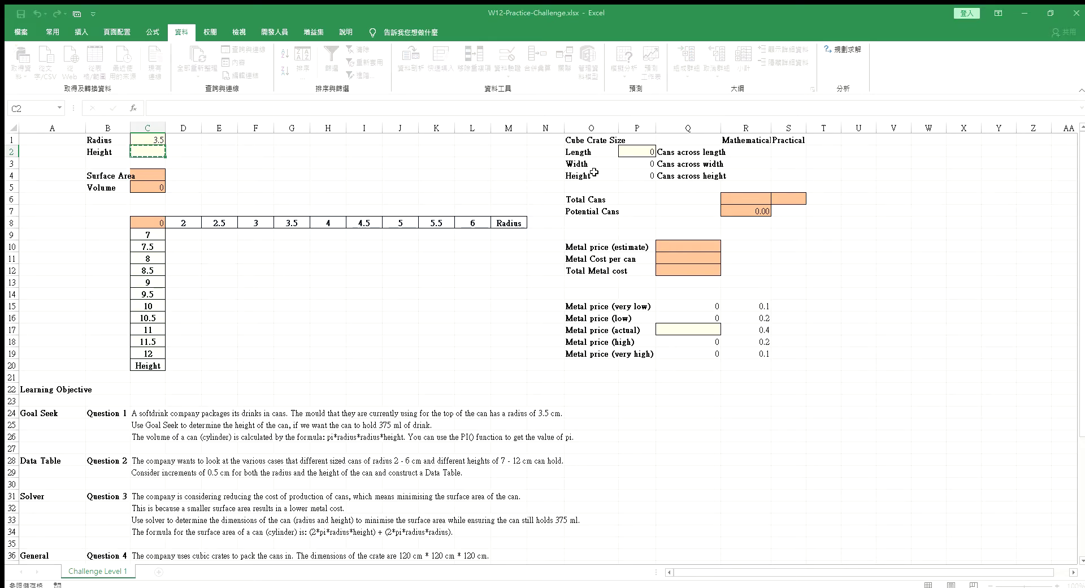
Step: Use Goal Seek to bring the volume in C5 to 375 by changing the height in C2
left_click(152, 187)
key("Tab")
key("Return")
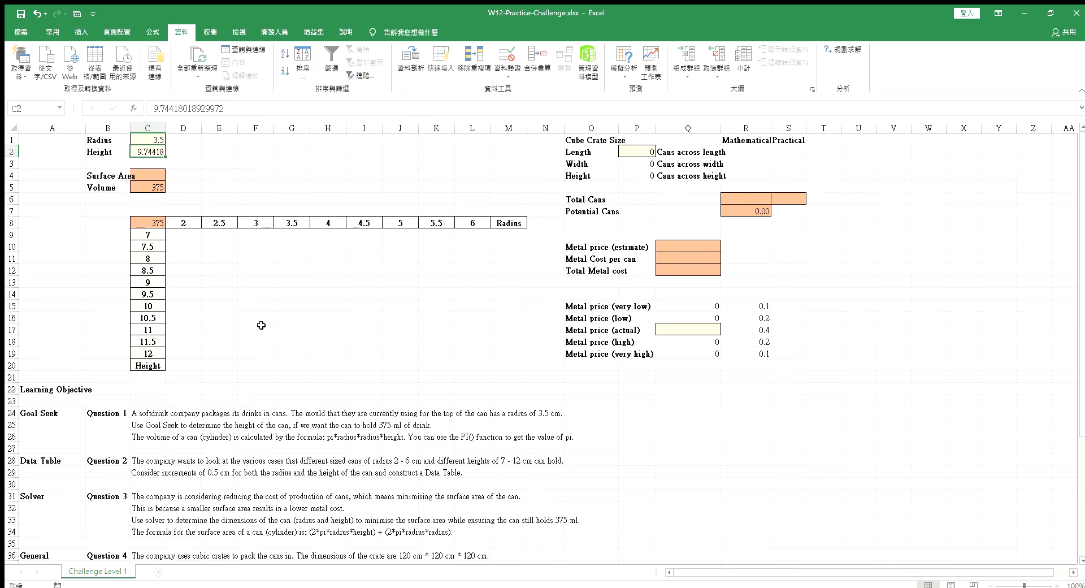
Step: Review the Question 2 instructions, the radius and height table range, and the formulas in C8 and the Volume cell
left_click_drag(149, 222, 491, 367)
left_click(412, 399)
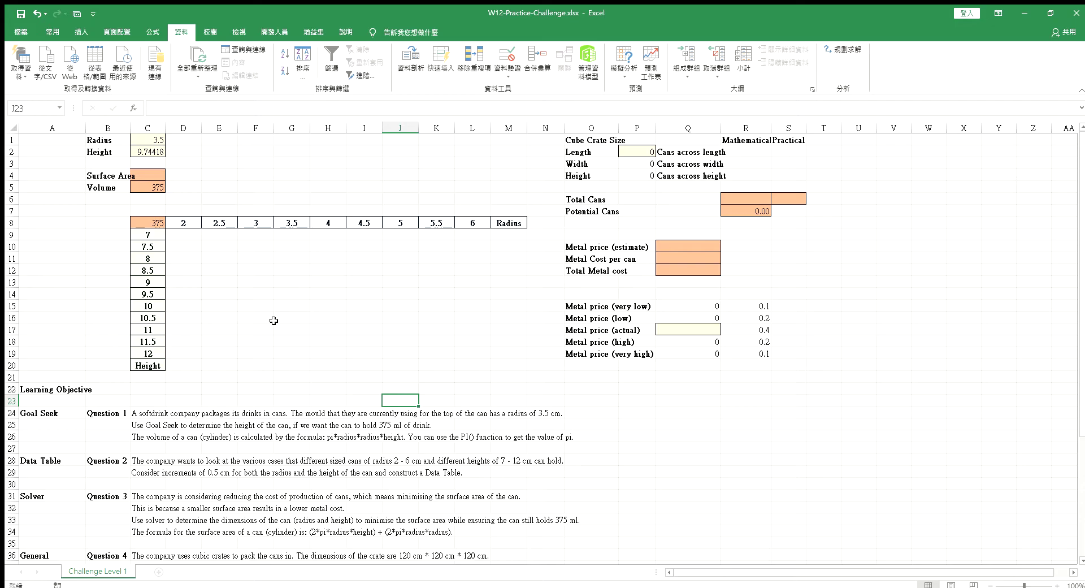
left_click_drag(199, 238, 512, 376)
left_click(302, 345)
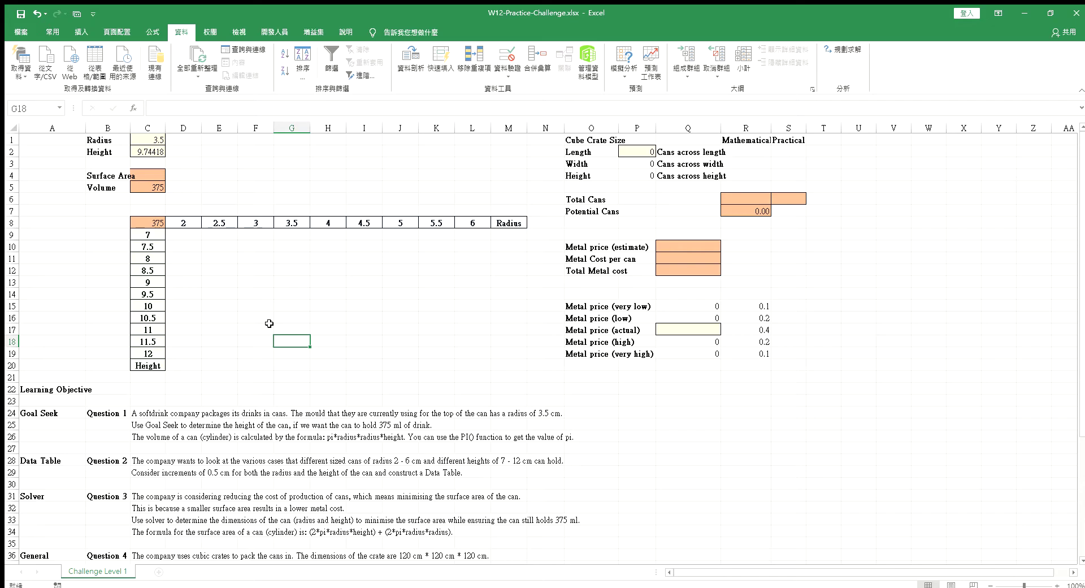
scroll(269, 324, "down", 1)
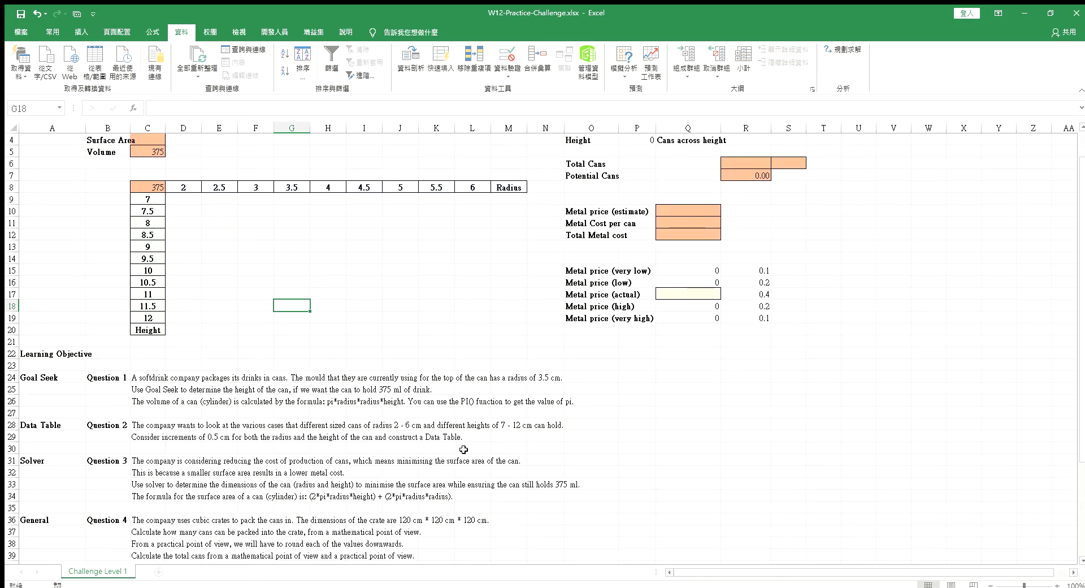
left_click_drag(535, 441, 54, 427)
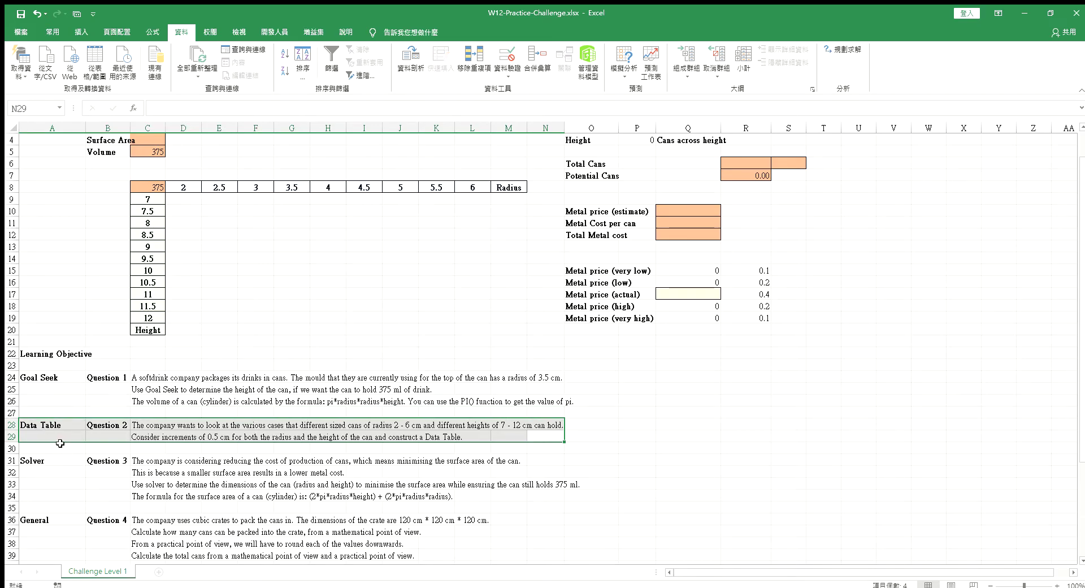
left_click(349, 295)
scroll(349, 295, "up", 1)
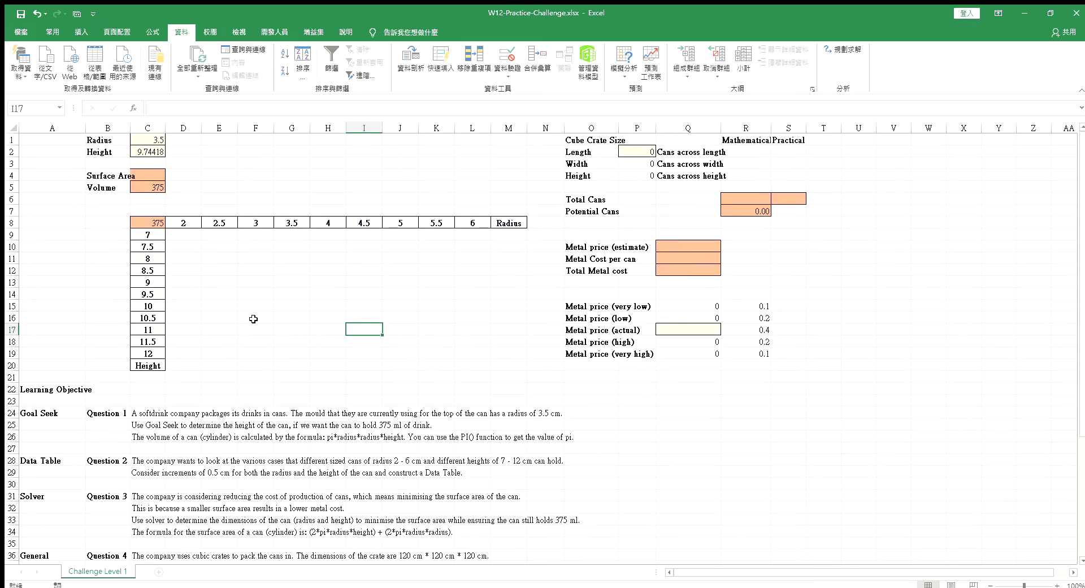
left_click_drag(160, 224, 462, 350)
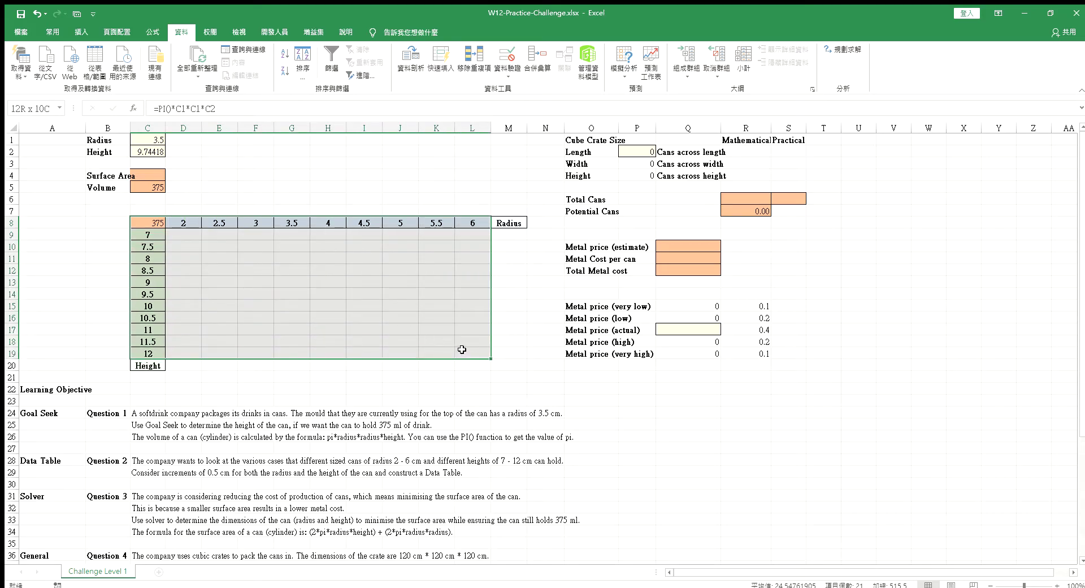
left_click(324, 279)
left_click(146, 223)
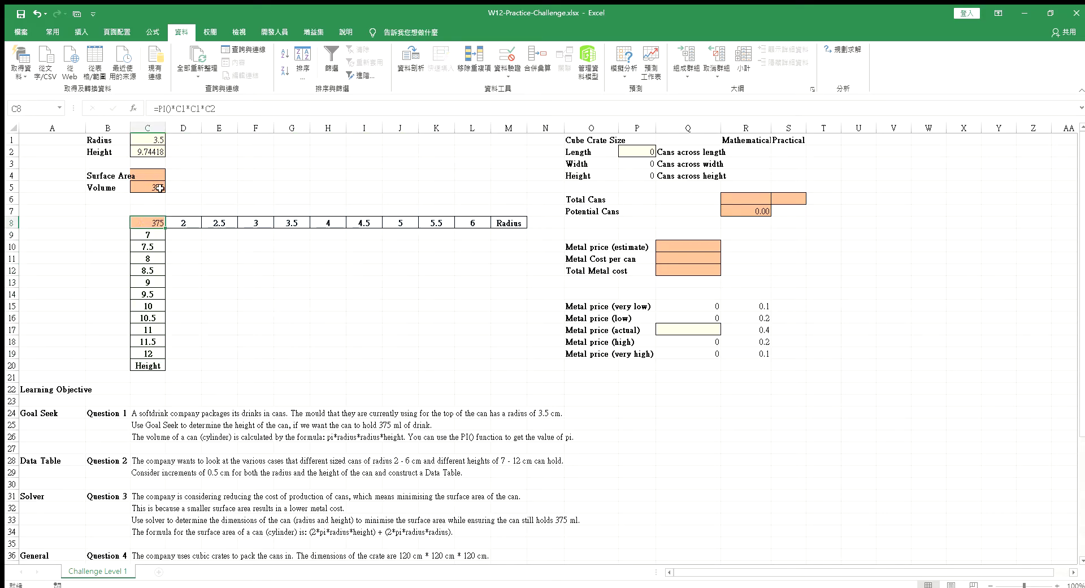
left_click(150, 187)
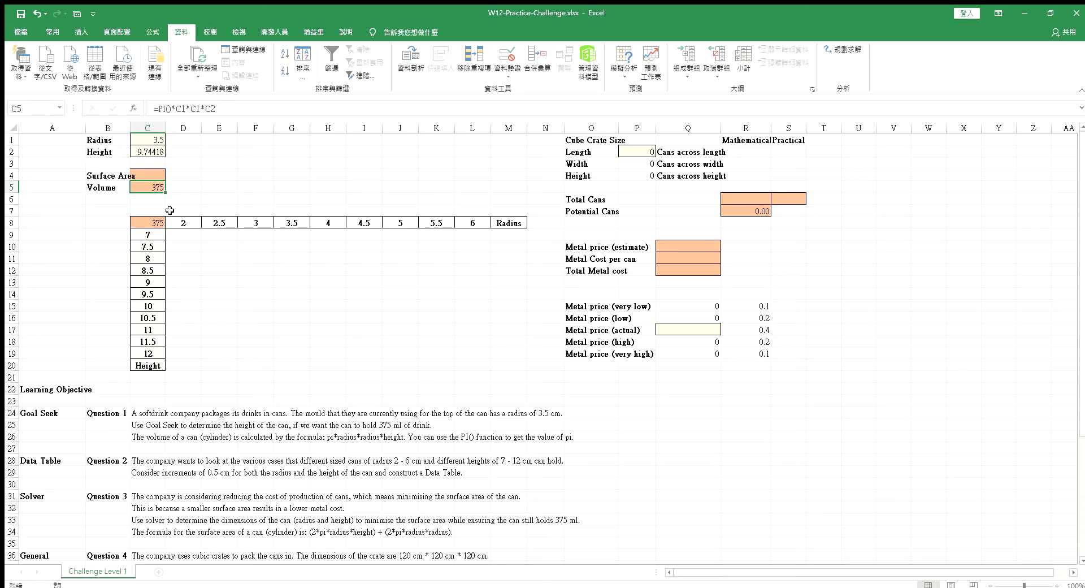
left_click(154, 224)
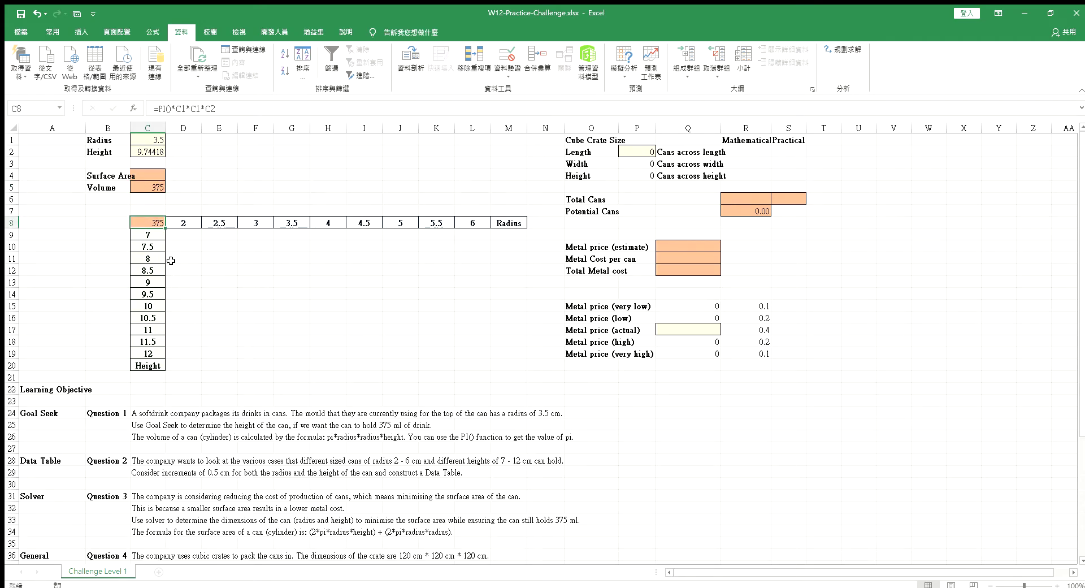
Step: Create a data table over C8:L19 with row input cell C1 and column input cell C2, and check its values
left_click_drag(154, 223, 462, 358)
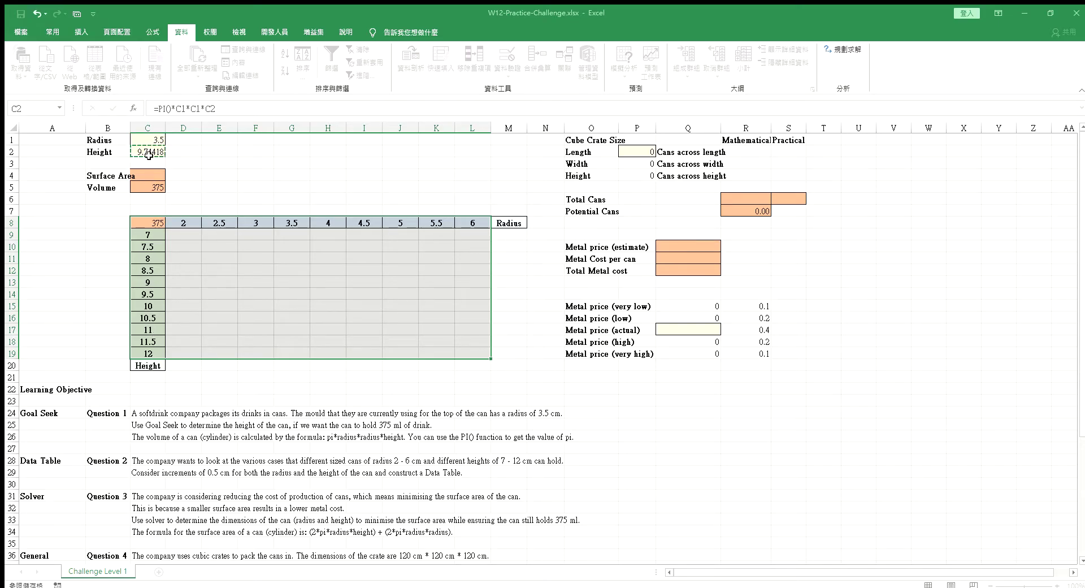
left_click(286, 391)
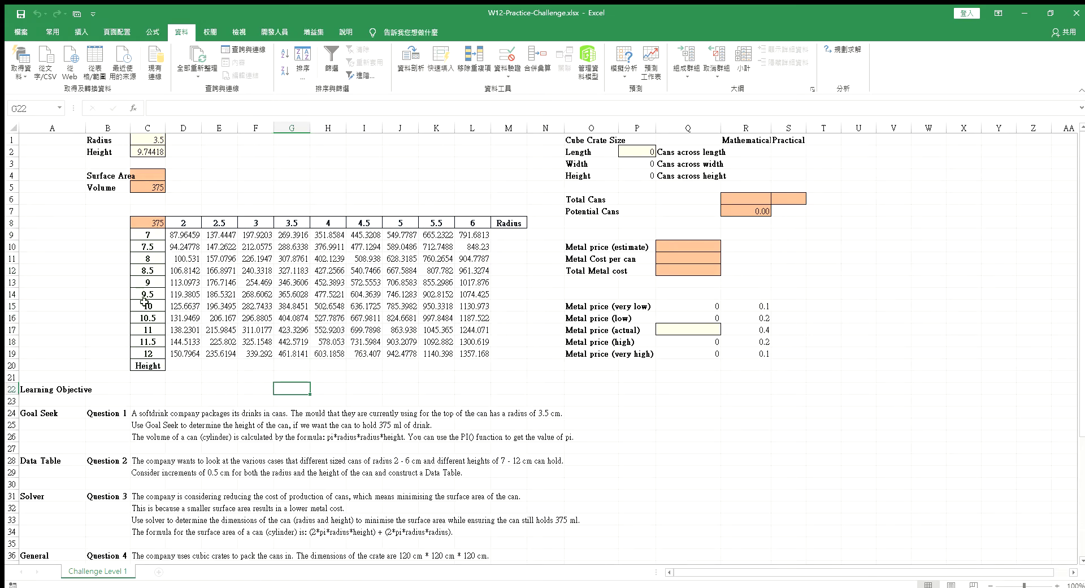
left_click(287, 283)
left_click(149, 296)
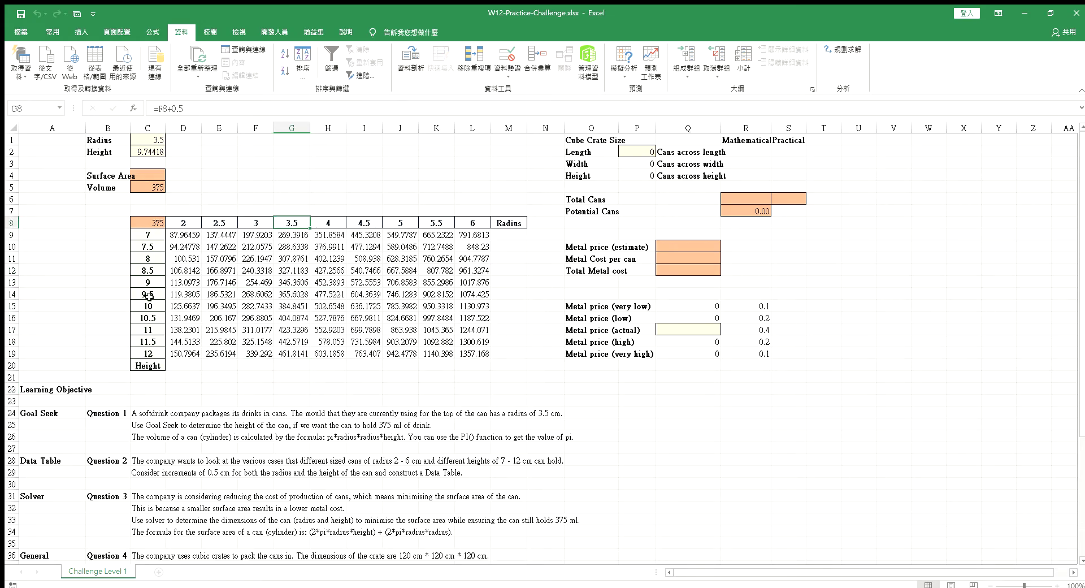
left_click(280, 291)
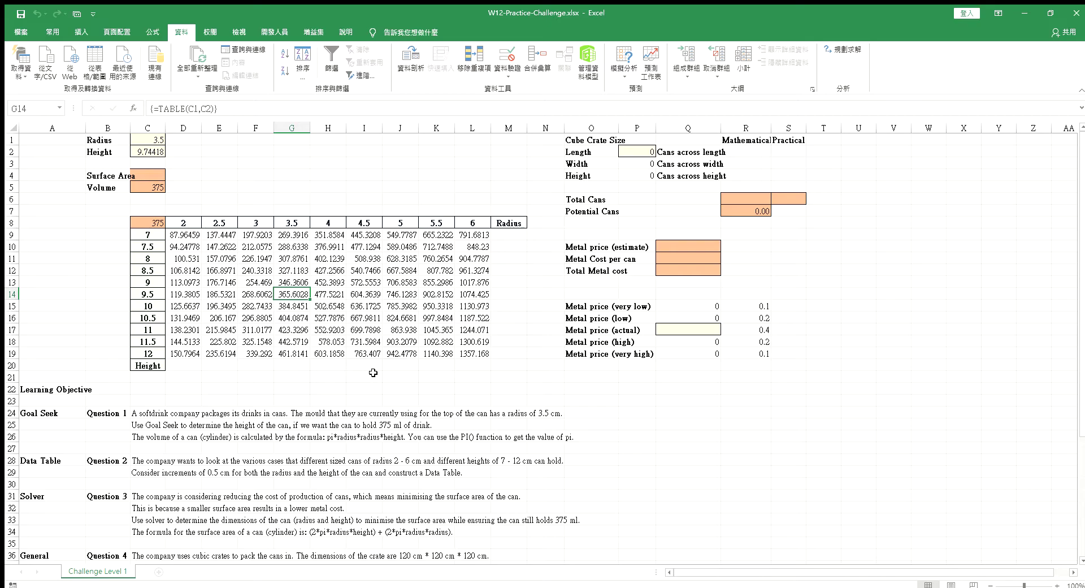
Step: Read the remaining questions, focusing on the metal price probabilities described in Question 6
scroll(607, 416, "down", 1)
scroll(606, 416, "down", 3)
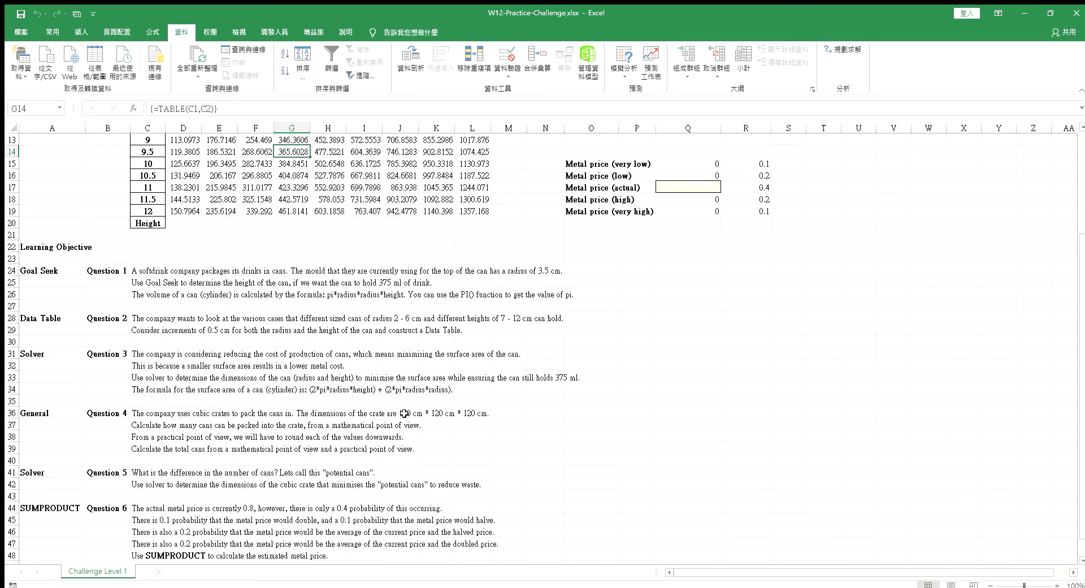
scroll(405, 413, "down", 2)
left_click_drag(110, 438, 486, 485)
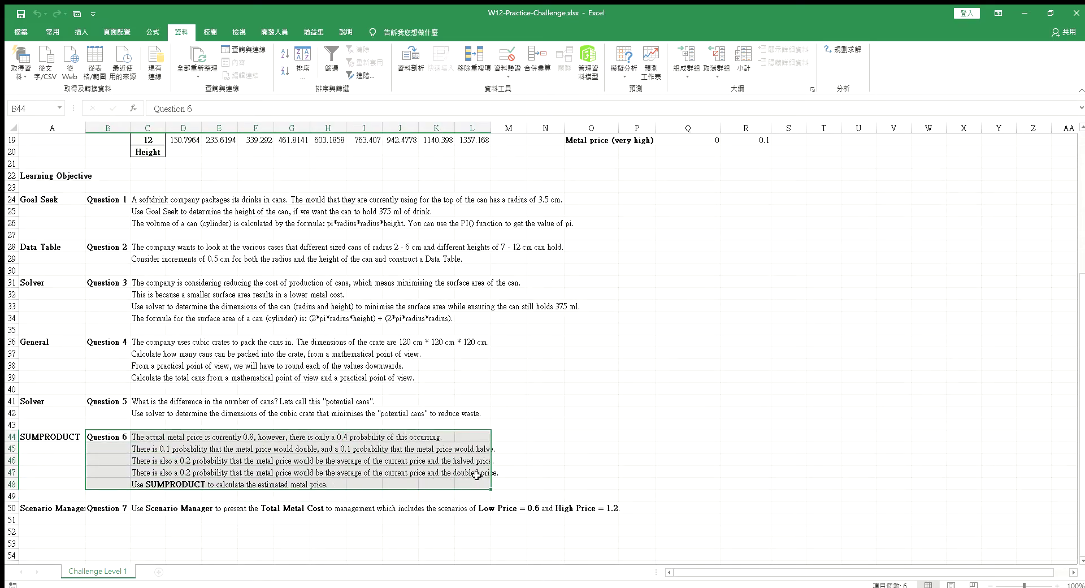
left_click(619, 414)
scroll(616, 414, "up", 6)
scroll(537, 380, "down", 3)
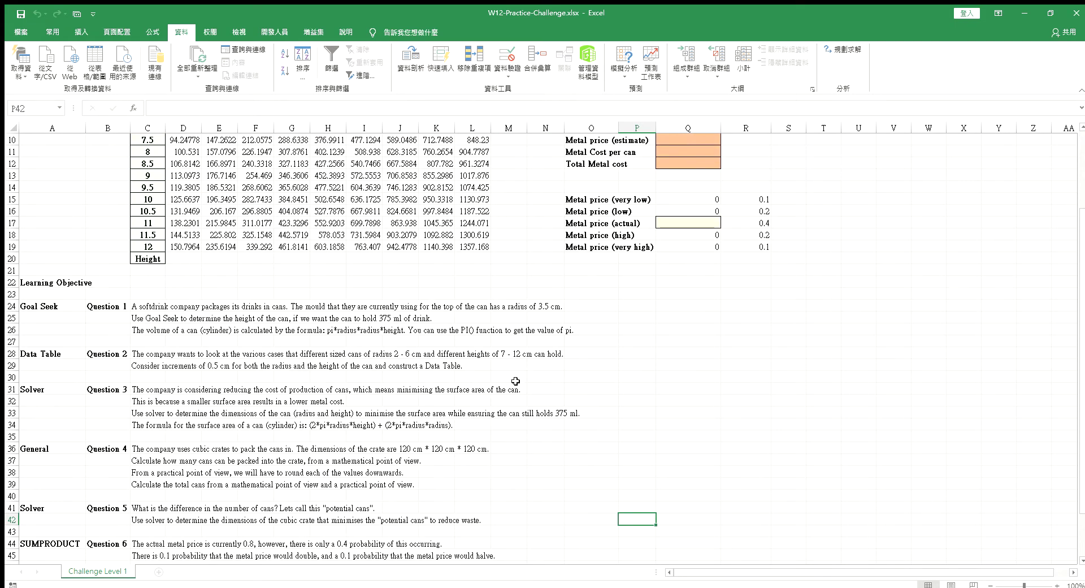
scroll(515, 381, "down", 2)
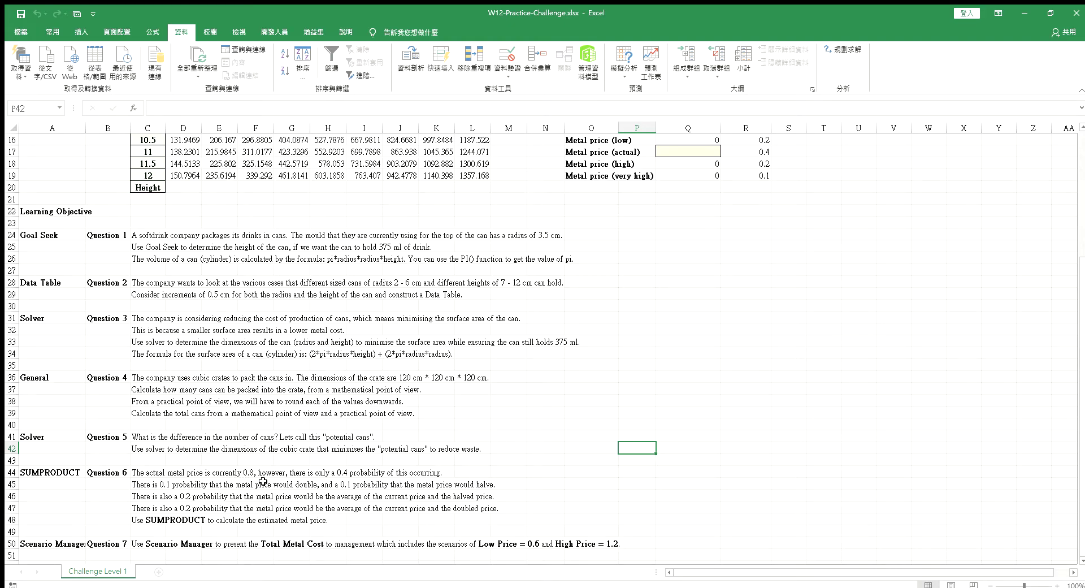
Step: Set the actual metal price in Q17 to 0.8
scroll(481, 446, "up", 2)
left_click(670, 220)
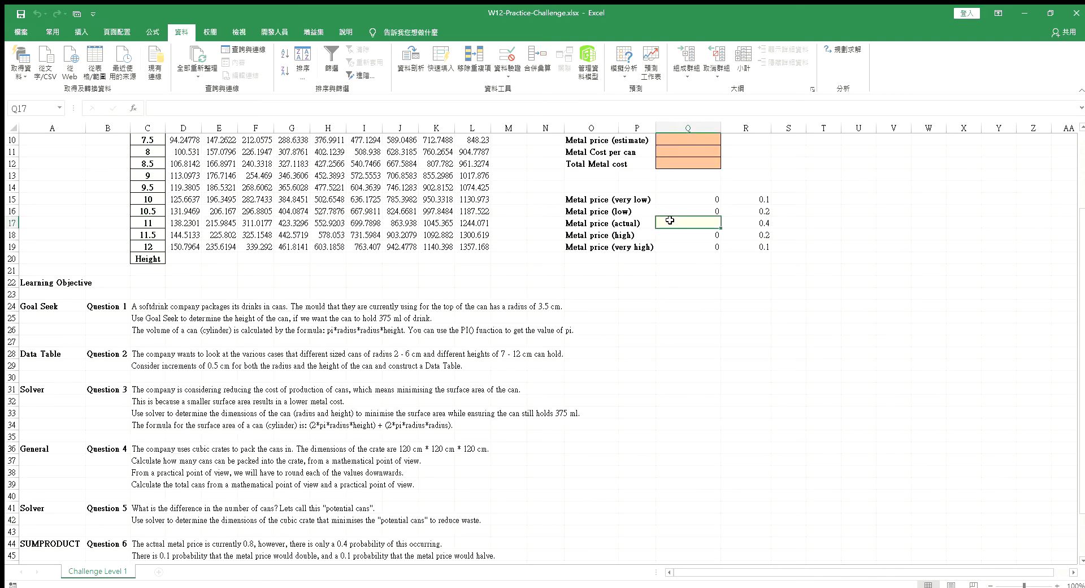
type("0.8")
key("Return")
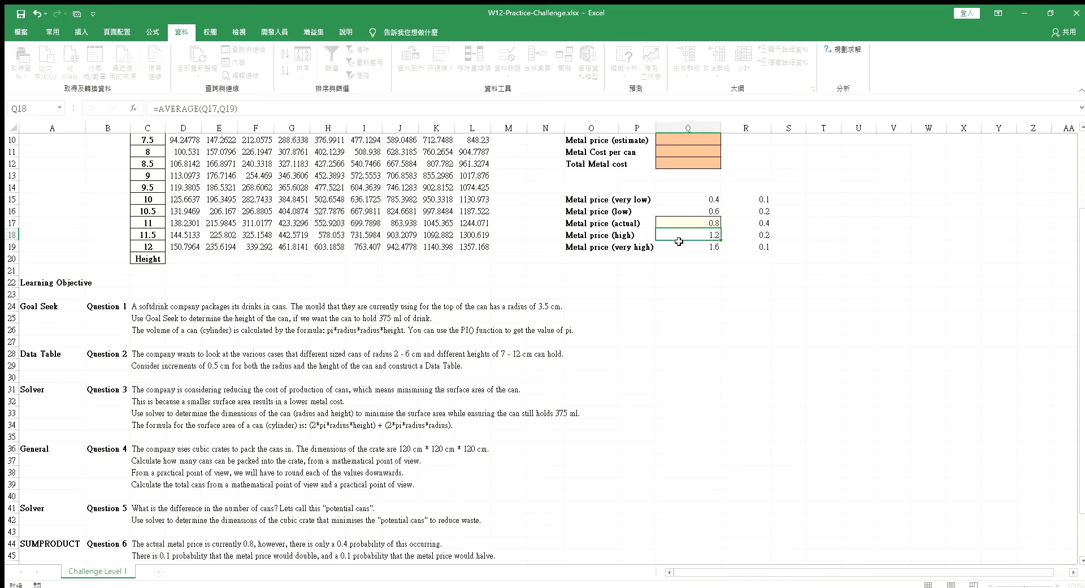
Step: Calculate the estimated metal price in Q10 with =SUMPRODUCT(R15:R19,Q15:Q19)/SUM(R15:R19)
scroll(678, 243, "up", 2)
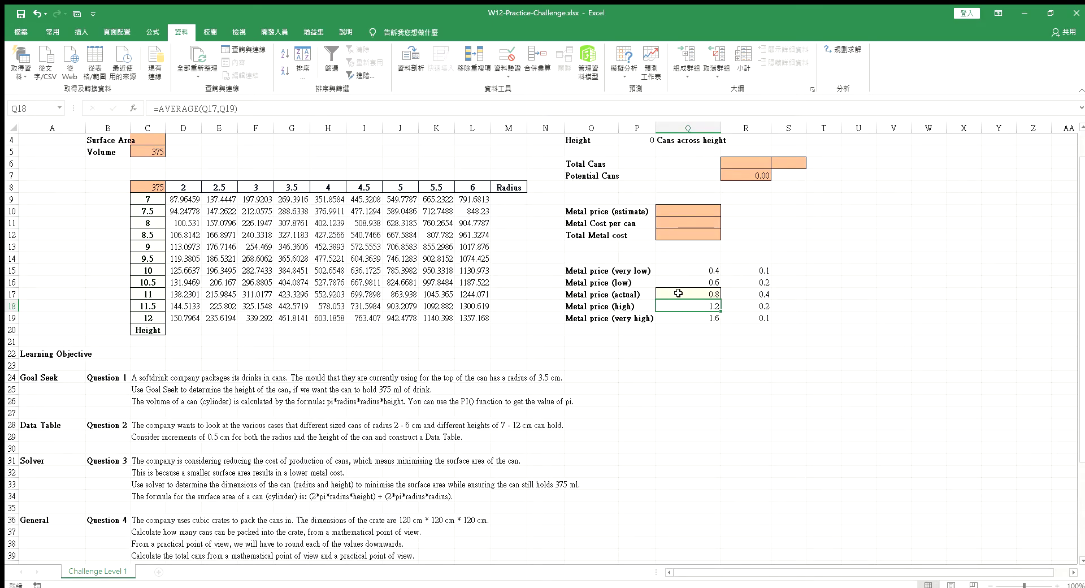
left_click(678, 213)
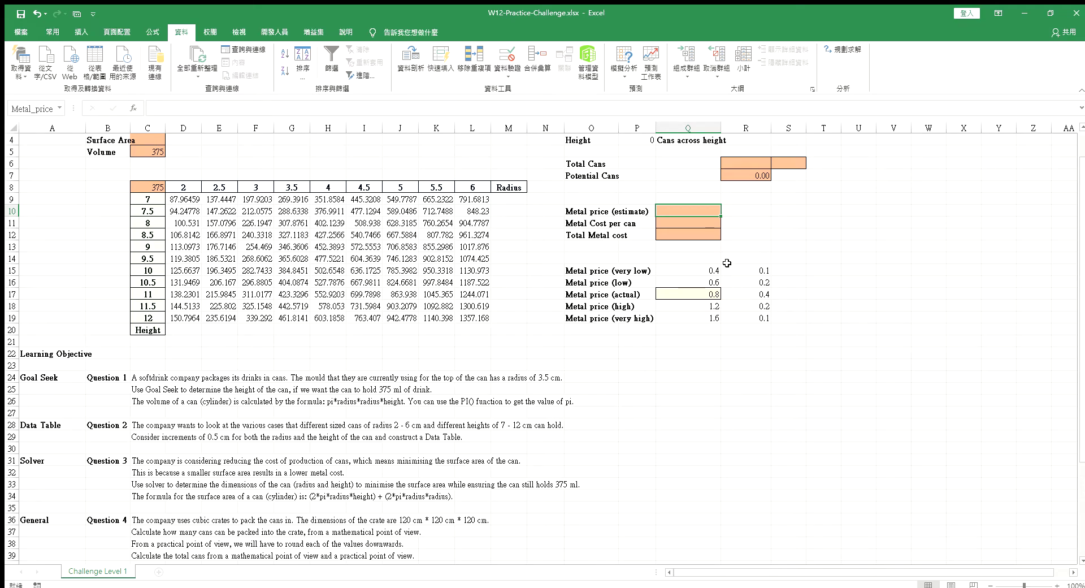
type("=sum")
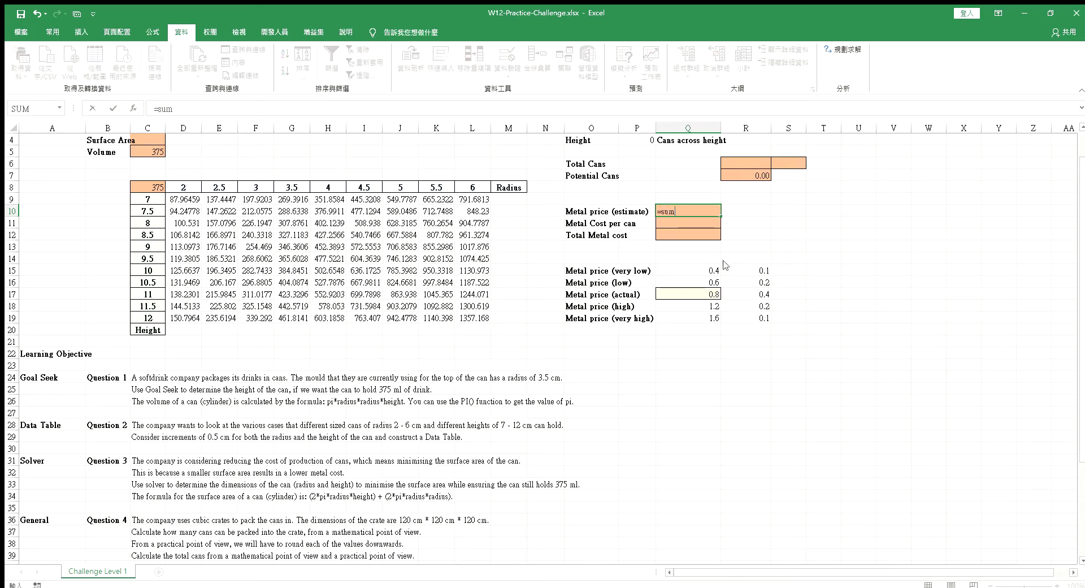
type("p")
key("Tab")
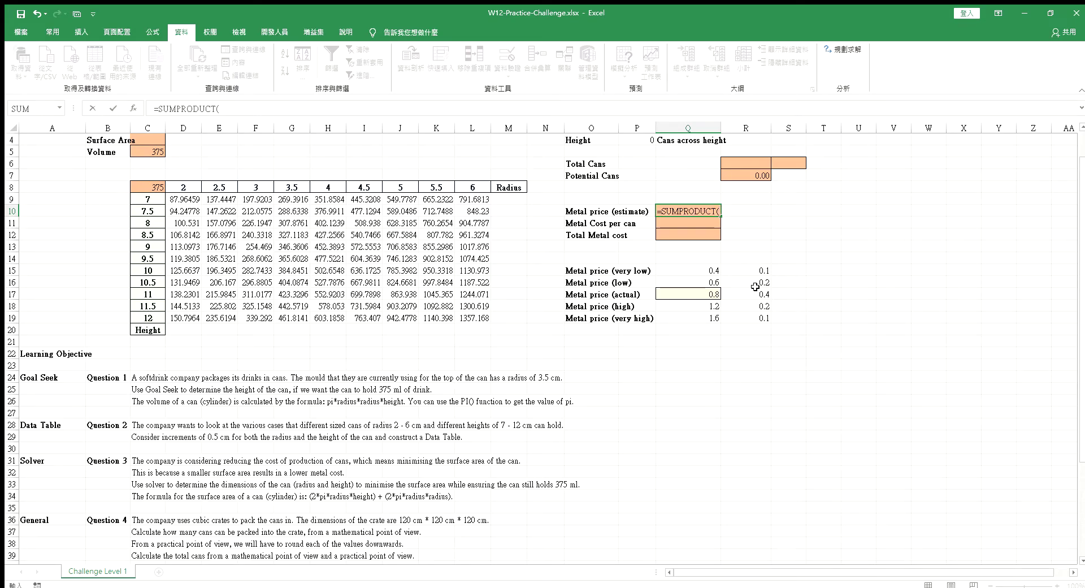
left_click_drag(757, 270, 748, 314)
type(",")
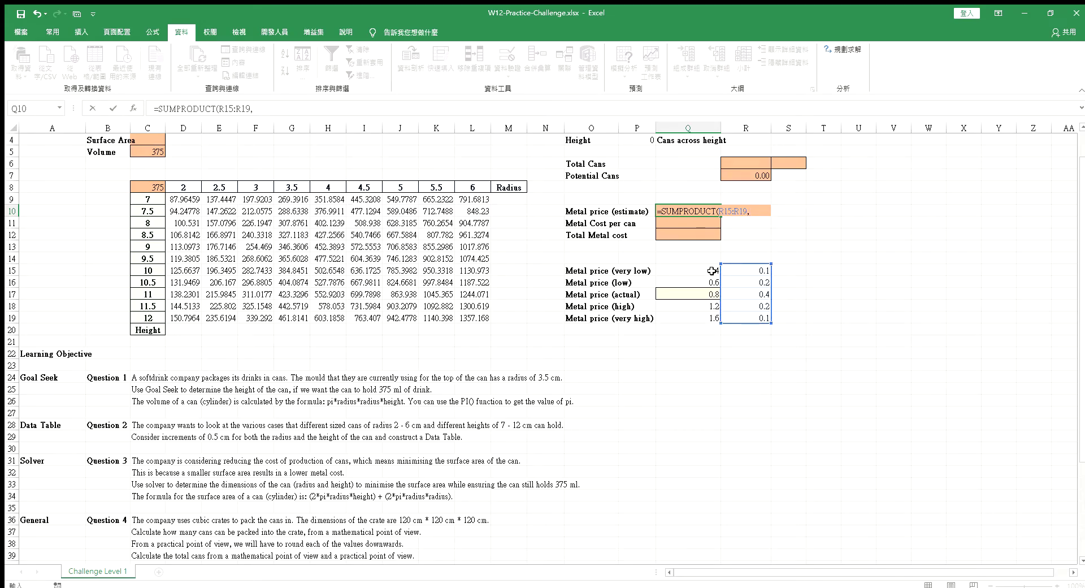
left_click_drag(710, 271, 705, 317)
type(",")
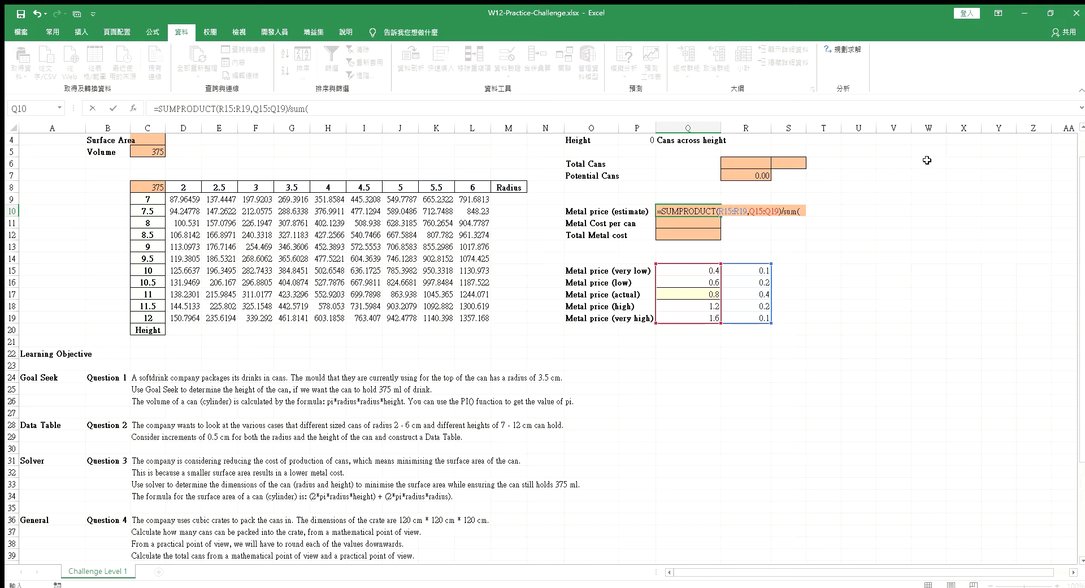
left_click_drag(755, 271, 764, 315)
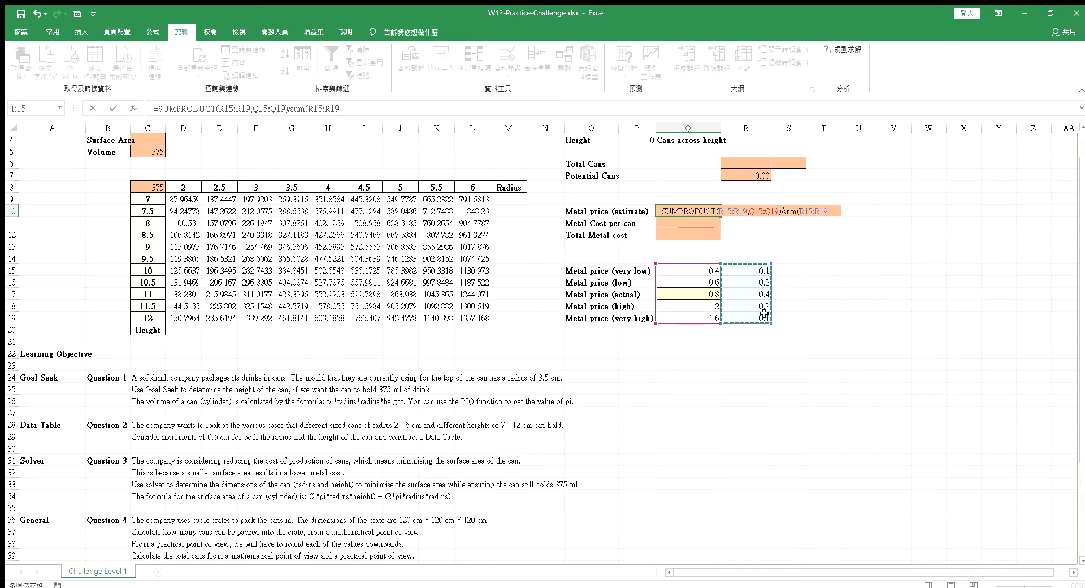
key("Return")
left_click(689, 210)
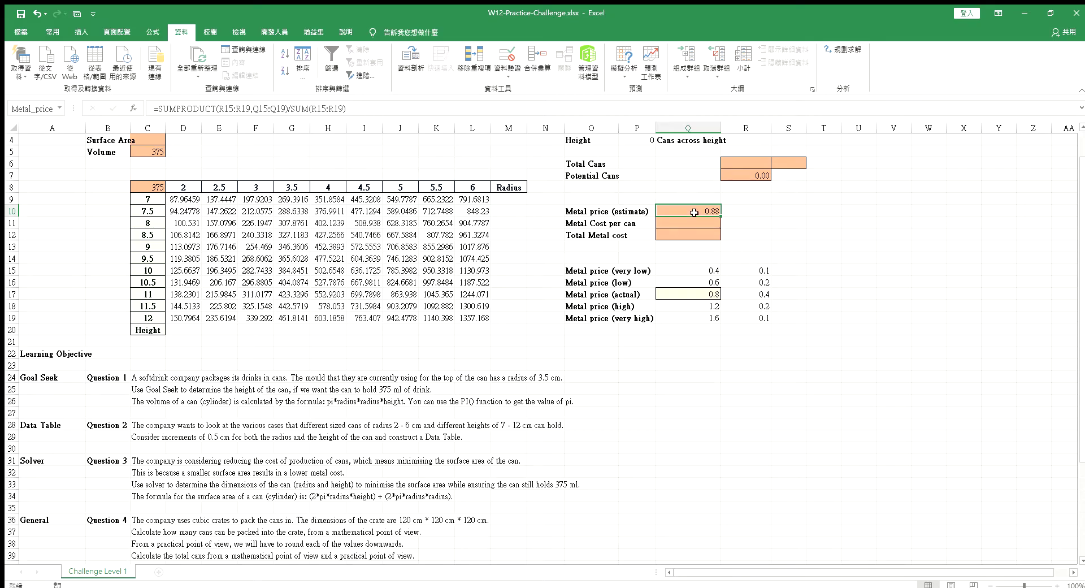